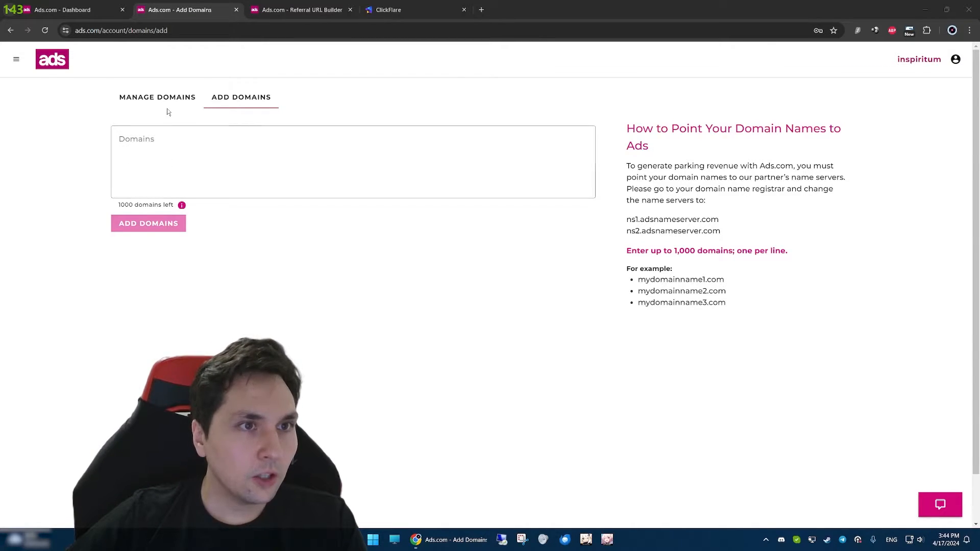
# - Look over the Ads.com dashboard and its navigation sections, and return to the Add Domains page
pyautogui.click(50, 6)
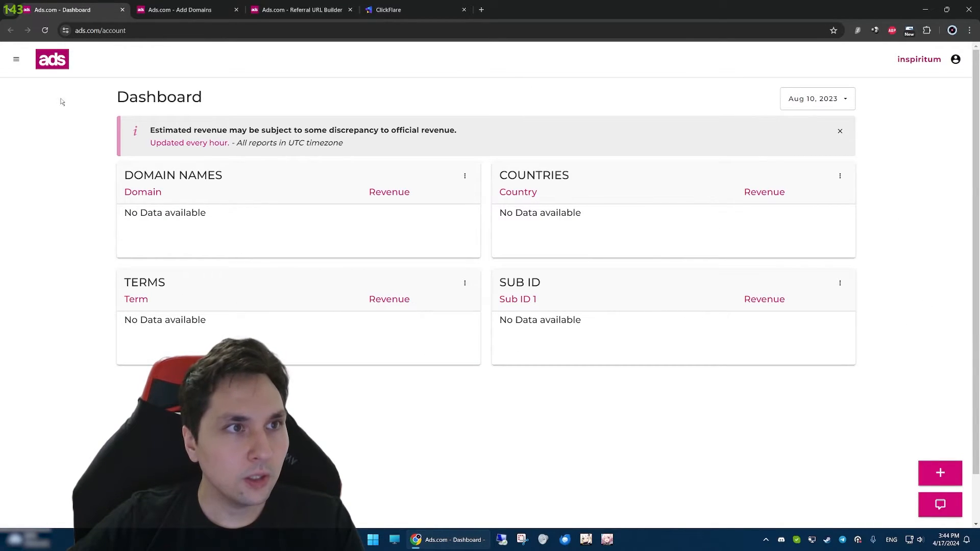
pyautogui.click(17, 60)
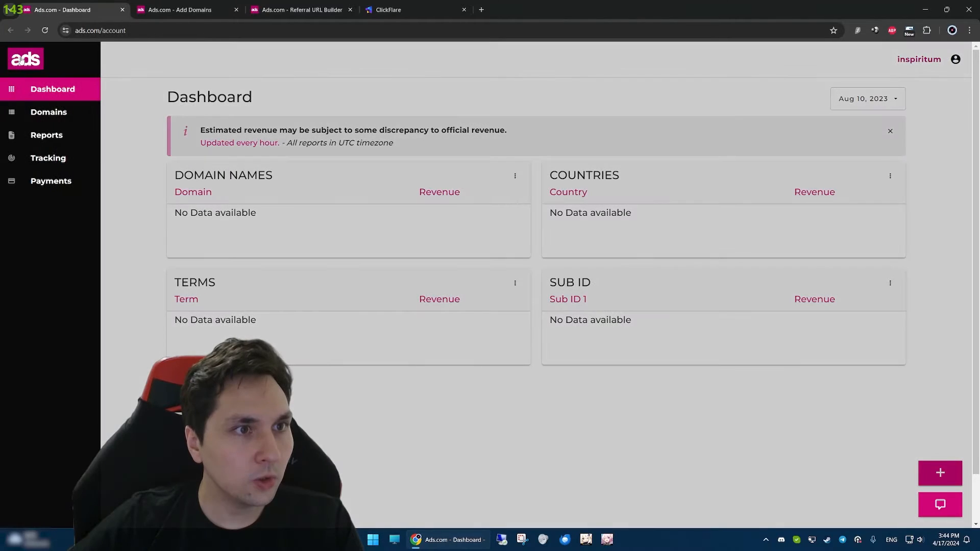
pyautogui.click(150, 4)
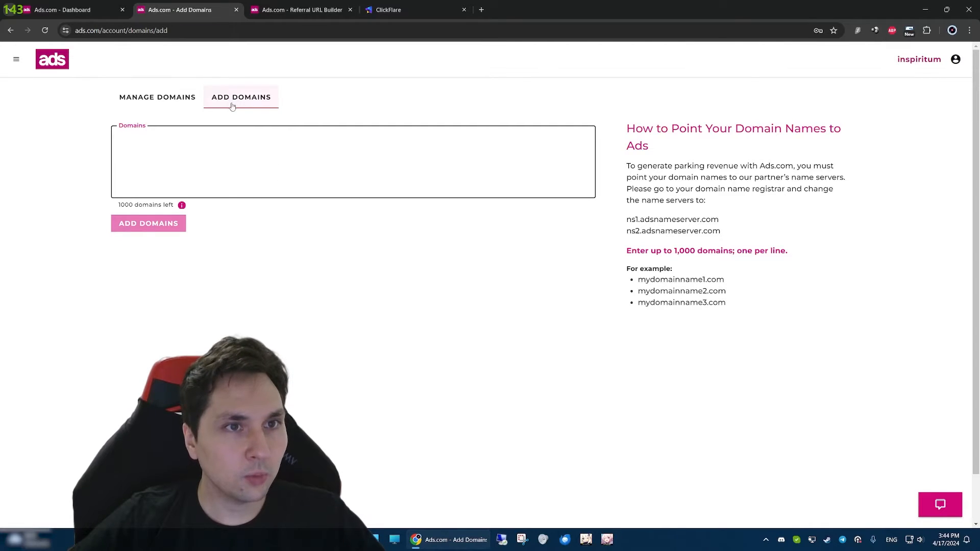
# - Highlight the two name server addresses and enter urgent-dental-care.uk in the list of domains to add
pyautogui.click(293, 146)
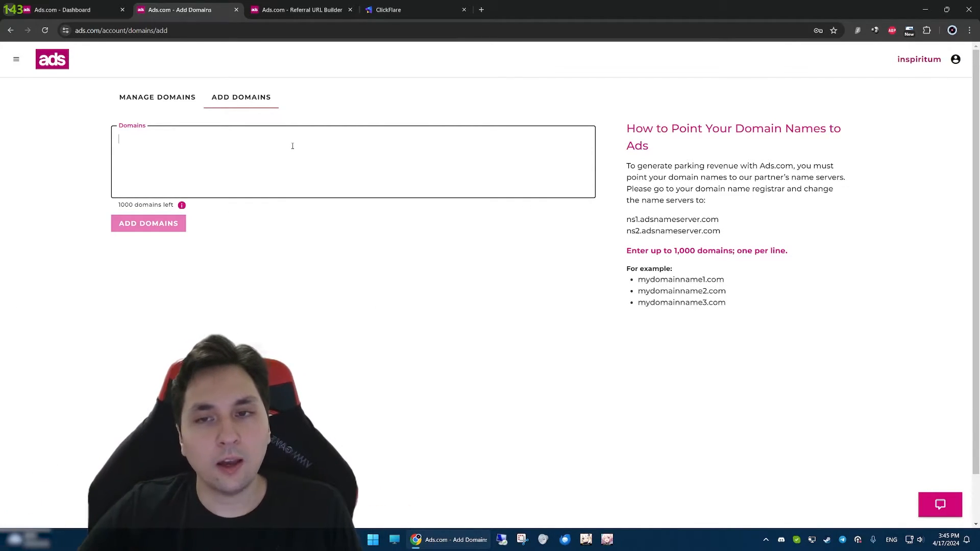
pyautogui.moveTo(736, 232); pyautogui.dragTo(623, 223)
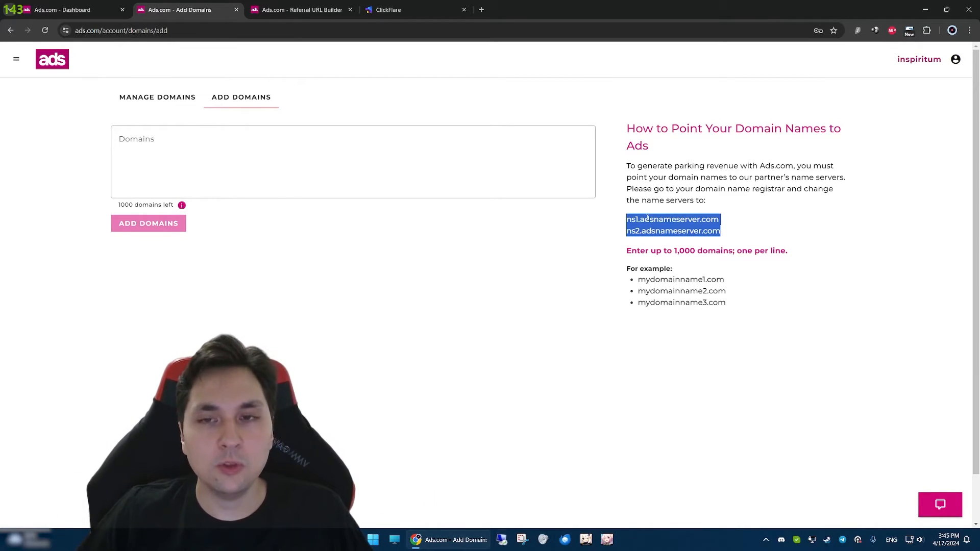
pyautogui.click(217, 154)
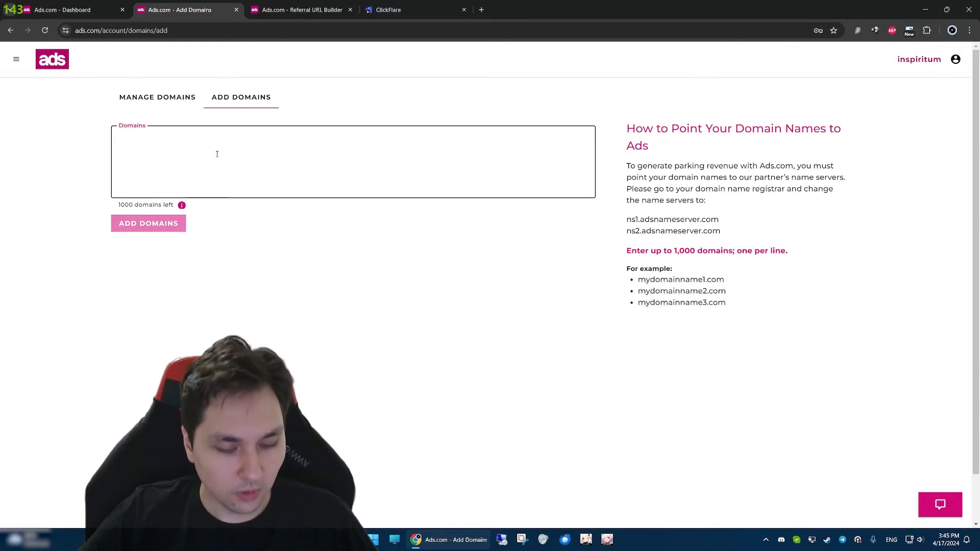
pyautogui.write('urgent-dental-care.uk')
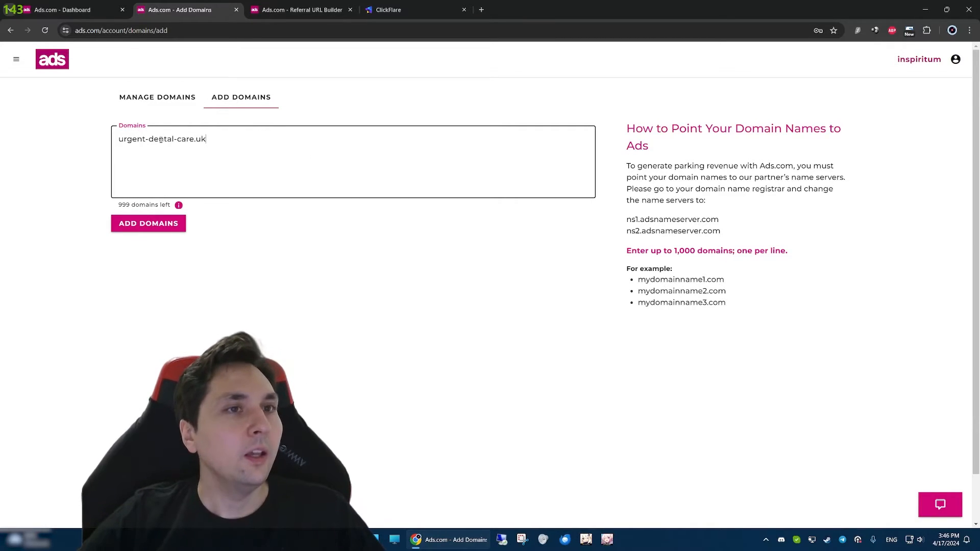
# - Go to the Referral URL Builder and clear the existing dynamic terms entry
pyautogui.click(15, 60)
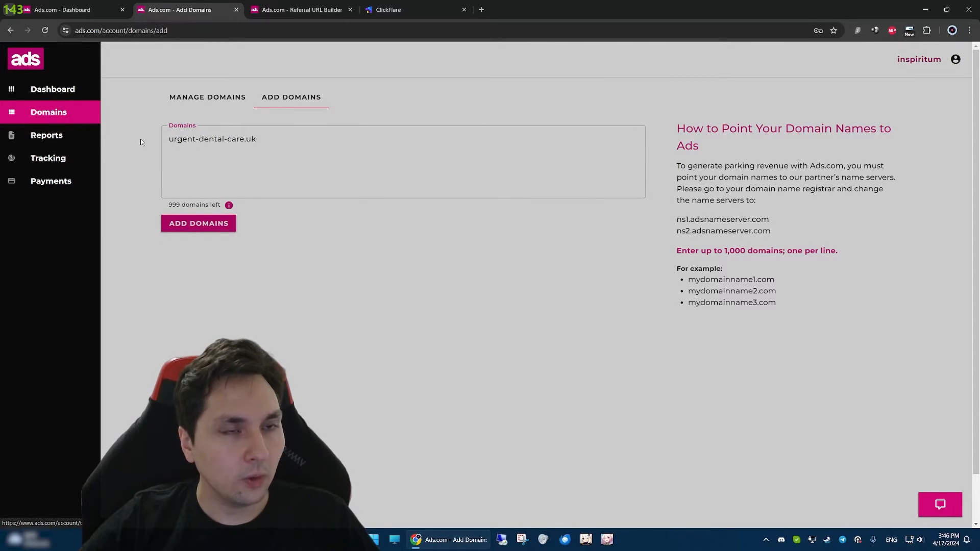
pyautogui.click(301, 9)
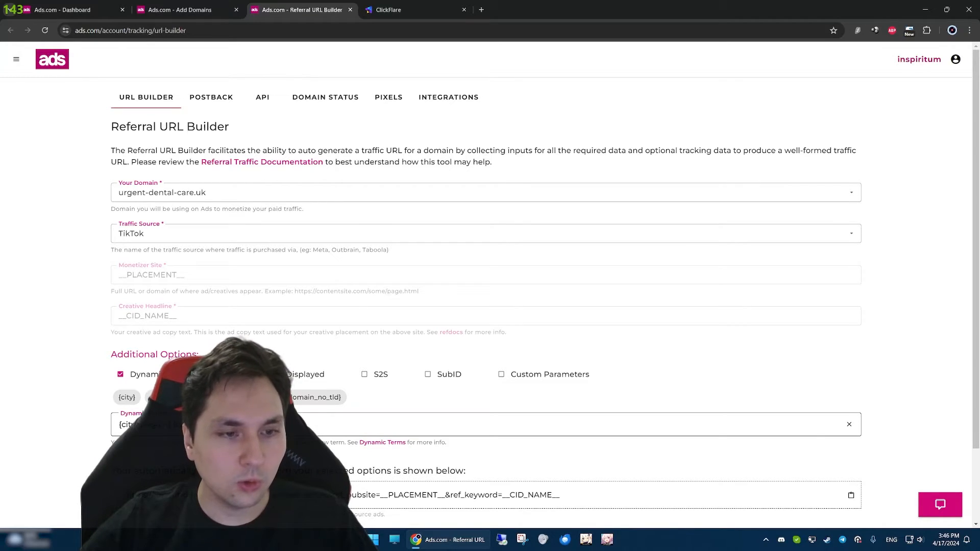
pyautogui.click(848, 425)
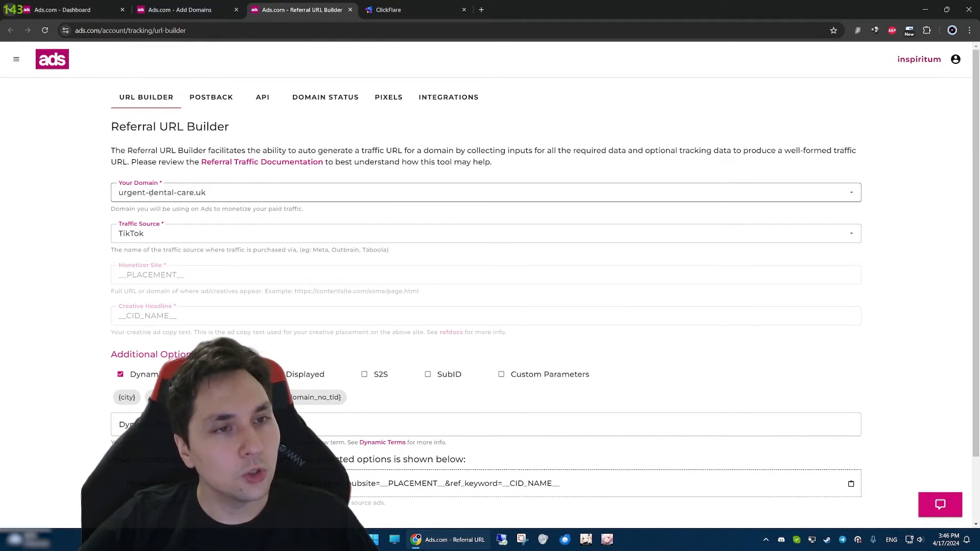
# - Examine the traffic sources offered for the referral URL, leaving TikTok selected
pyautogui.scroll(-1, 168, 192)
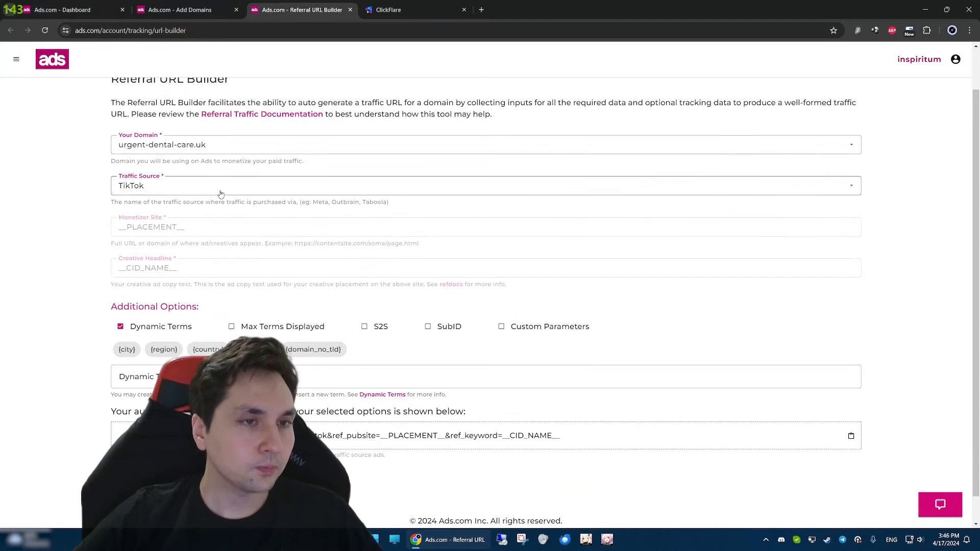
pyautogui.click(162, 187)
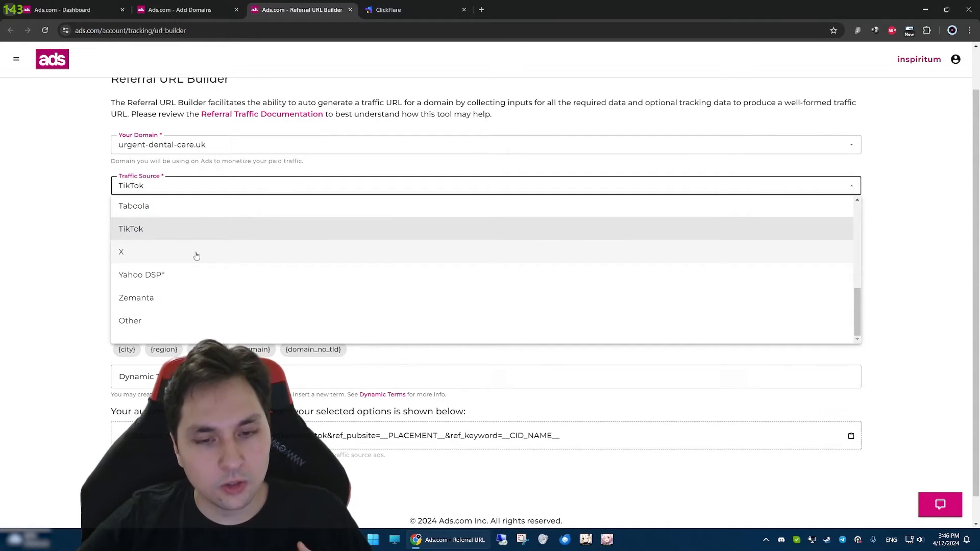
pyautogui.click(61, 206)
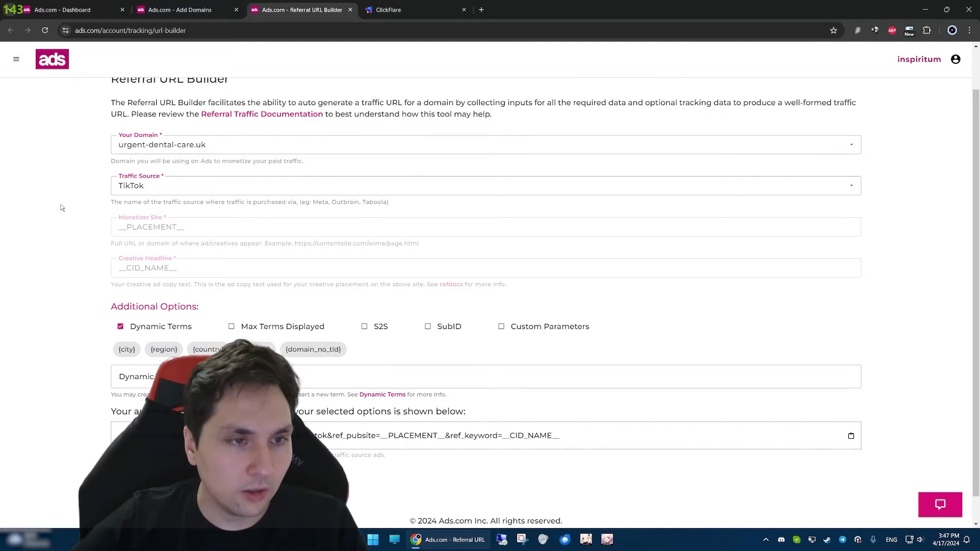
pyautogui.click(222, 189)
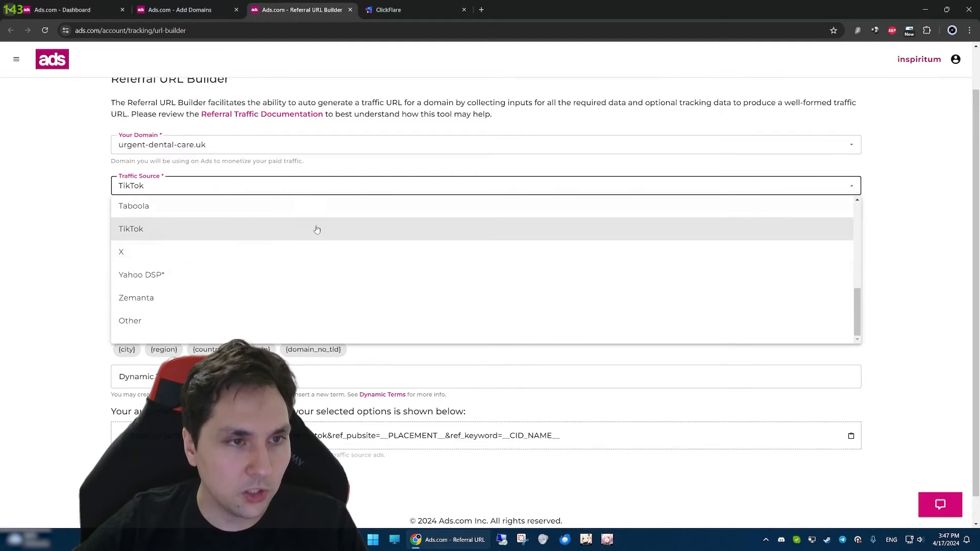
pyautogui.scroll(3, 212, 234)
pyautogui.scroll(3, 206, 224)
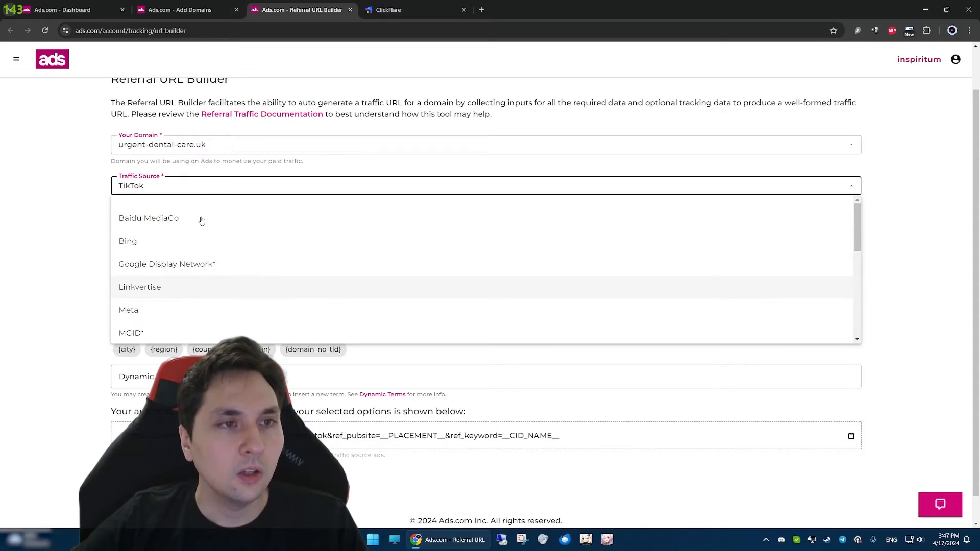
pyautogui.scroll(-4, 155, 265)
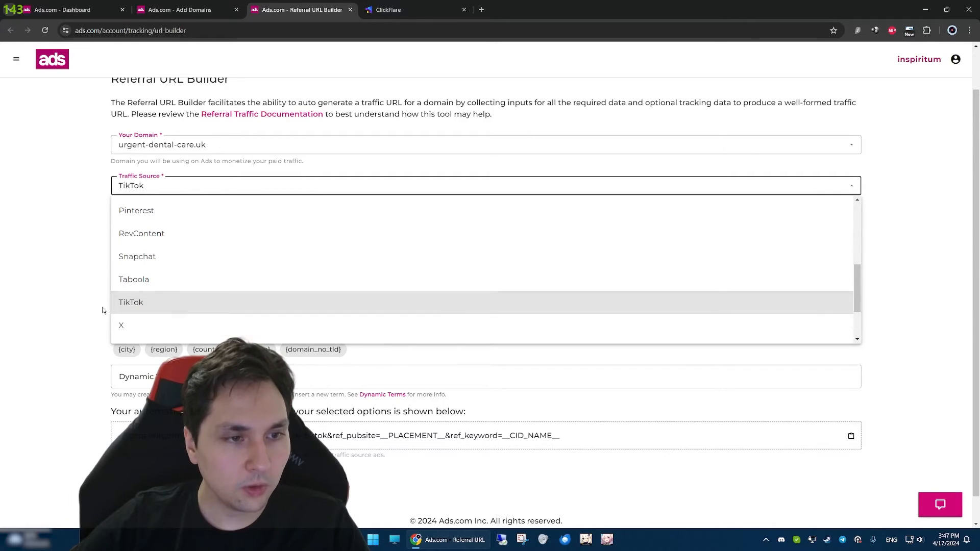
pyautogui.click(83, 289)
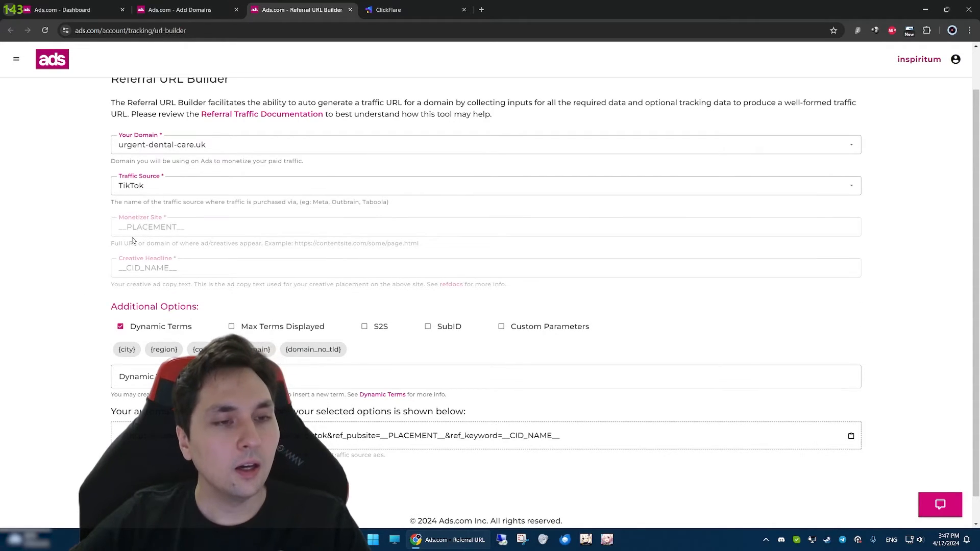
# - Toggle the Dynamic Terms option off and back on, and add Dental Implants as a dynamic term
pyautogui.click(125, 326)
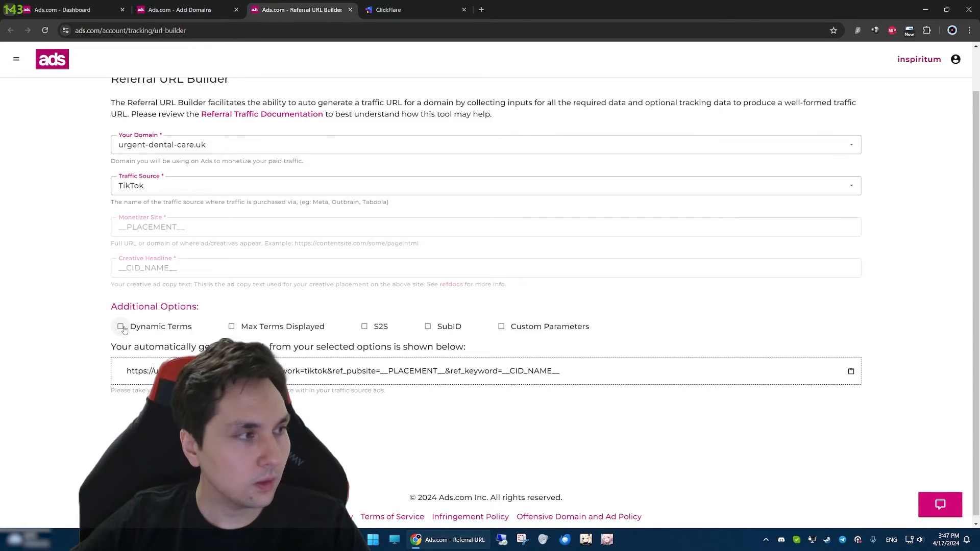
pyautogui.click(121, 327)
pyautogui.scroll(-1, 117, 326)
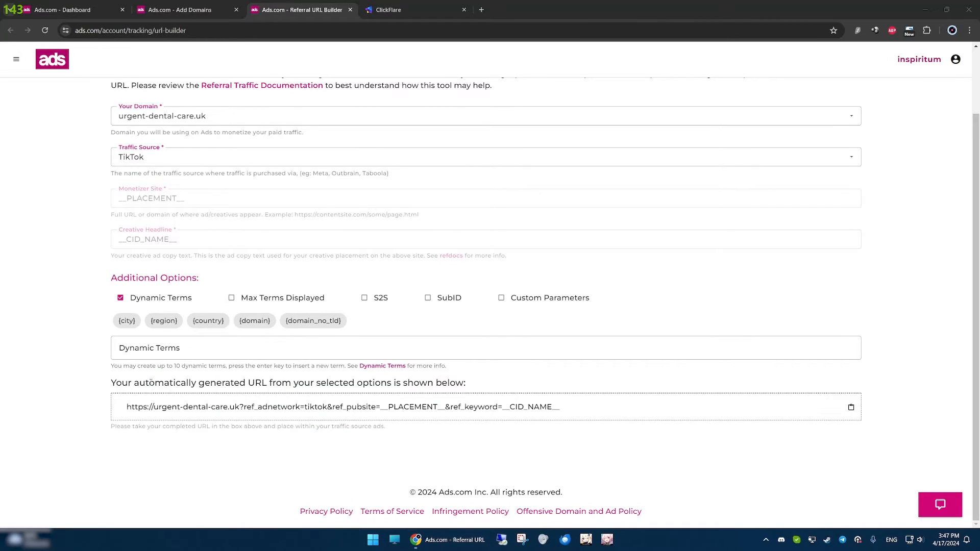
pyautogui.click(184, 478)
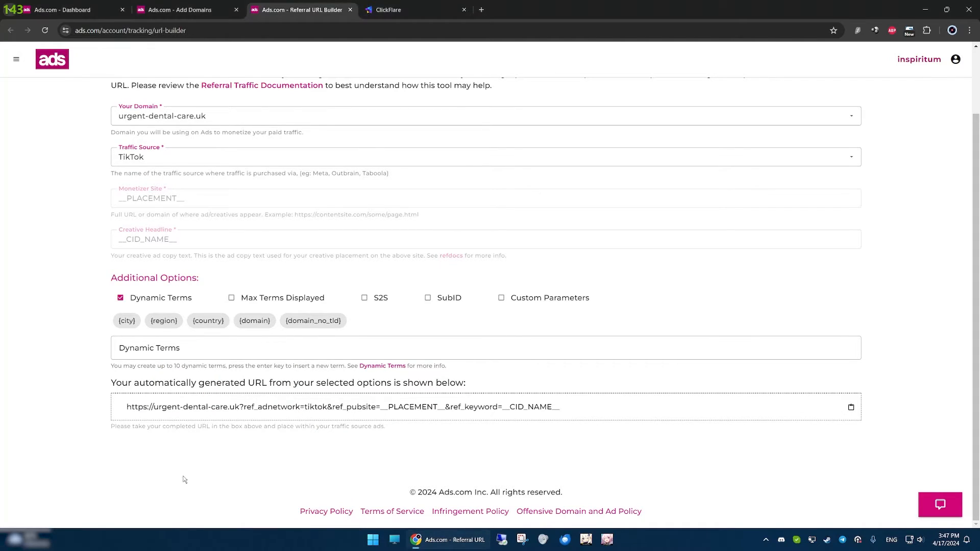
pyautogui.click(154, 353)
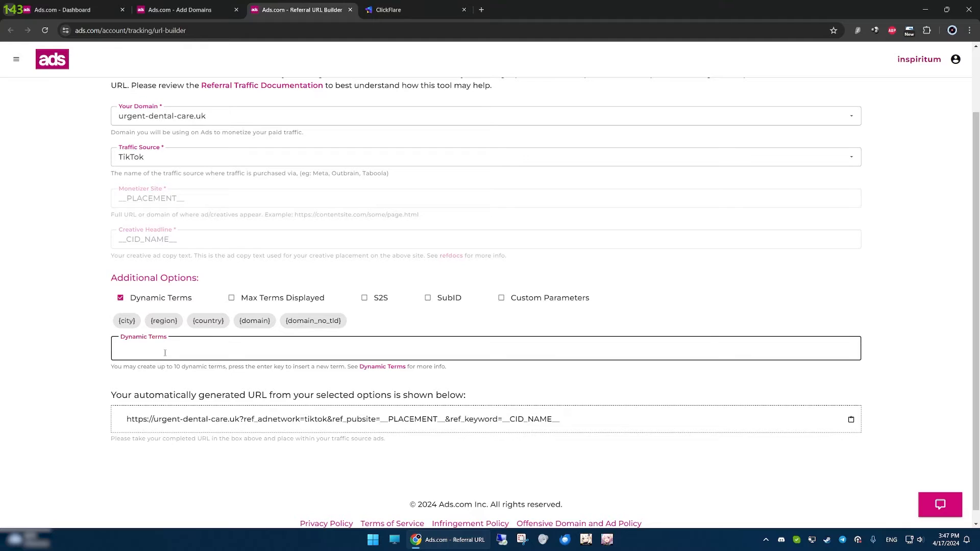
pyautogui.write('Dental Implants,')
pyautogui.press('Return')
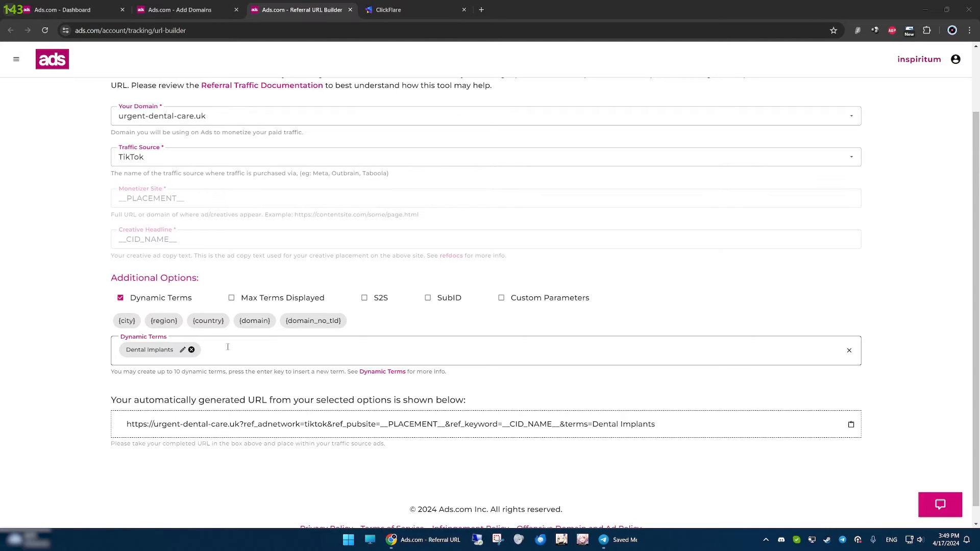
# - Edit the Dental Implants term so that %20 replaces the space between its words
pyautogui.click(618, 424)
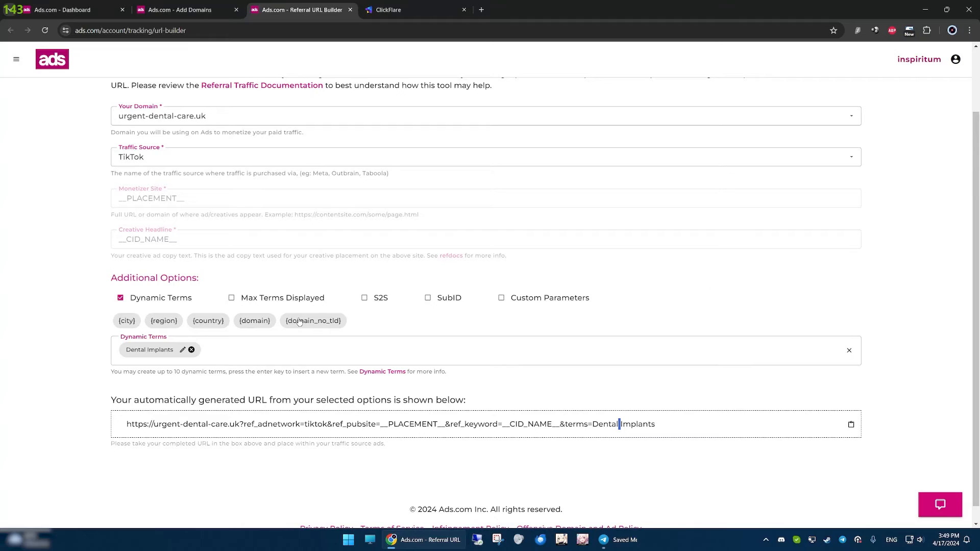
pyautogui.click(182, 352)
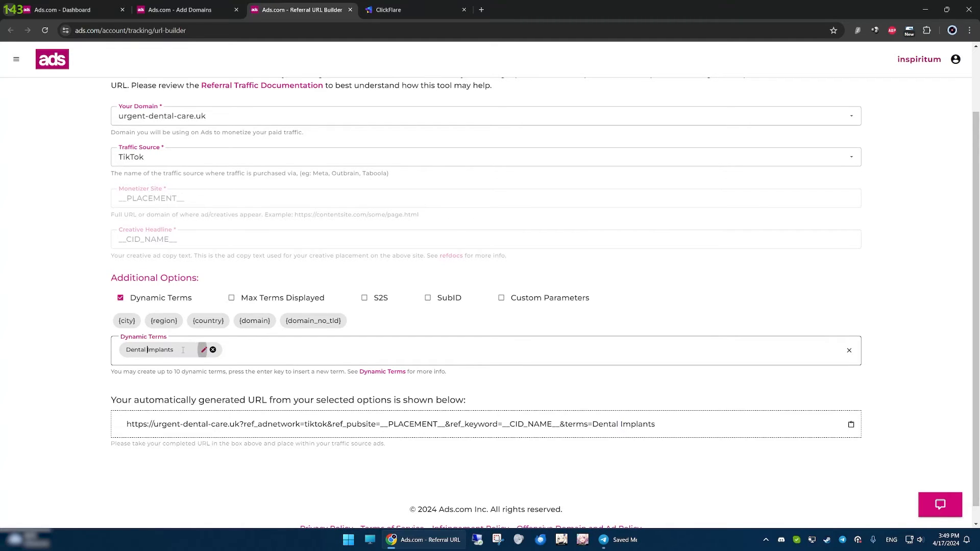
pyautogui.press('BackSpace')
pyautogui.write('%20')
pyautogui.hotkey('shift', 'Left')
pyautogui.hotkey('shift', 'Left')
pyautogui.hotkey('shift', 'Left')
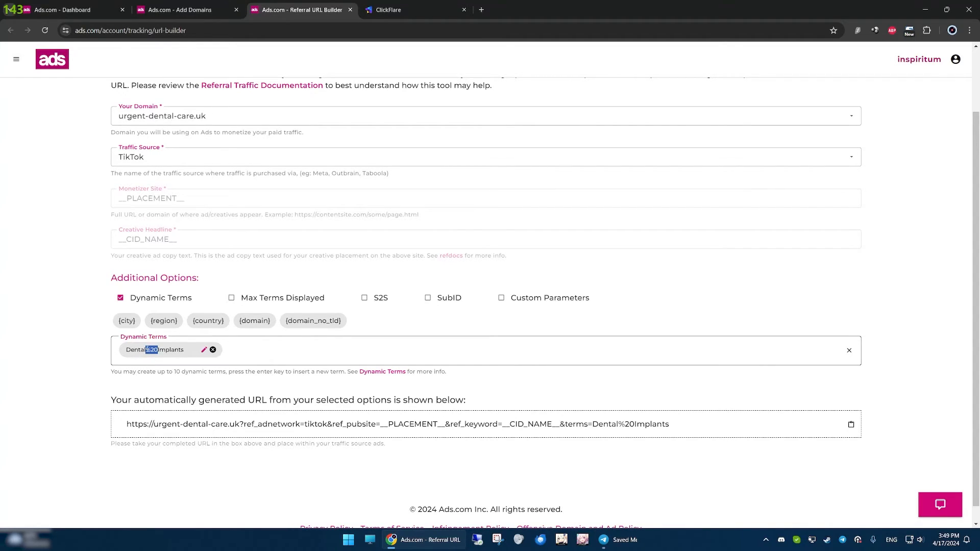
# - Add Urgent%20Dental%20Care as a second dynamic term and highlight the terms parameter in the generated URL
pyautogui.click(304, 350)
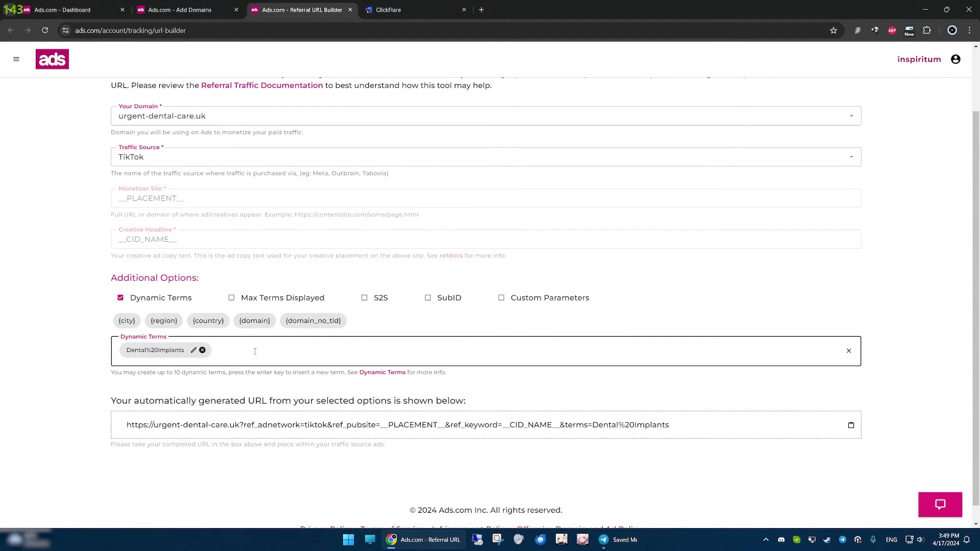
pyautogui.write('Urgent%20Dental%20Care')
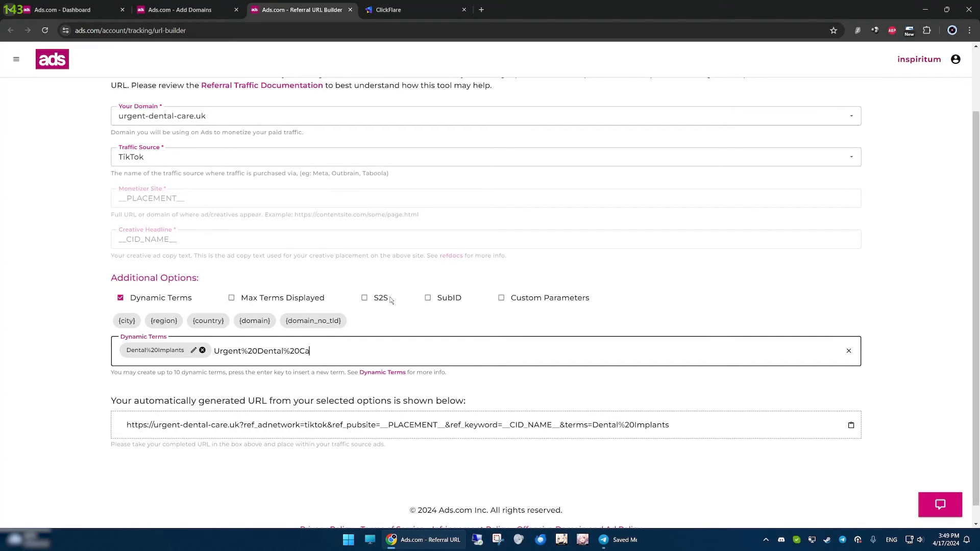
pyautogui.click(542, 383)
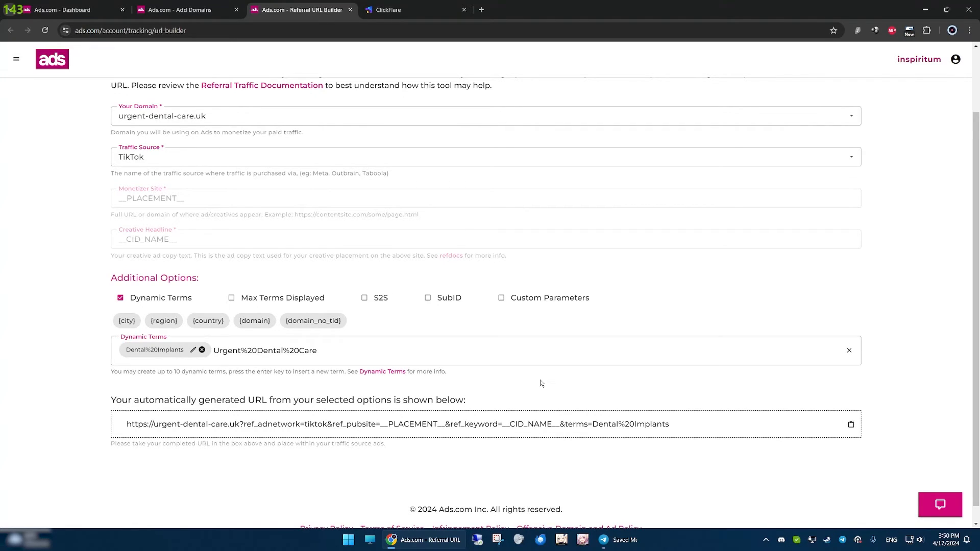
pyautogui.click(351, 355)
pyautogui.press('Return')
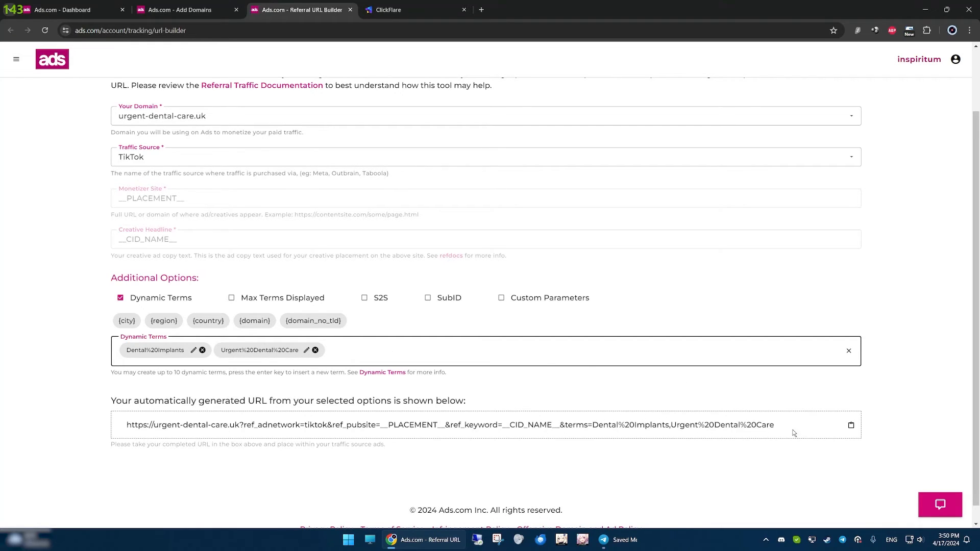
pyautogui.moveTo(777, 427); pyautogui.dragTo(560, 428)
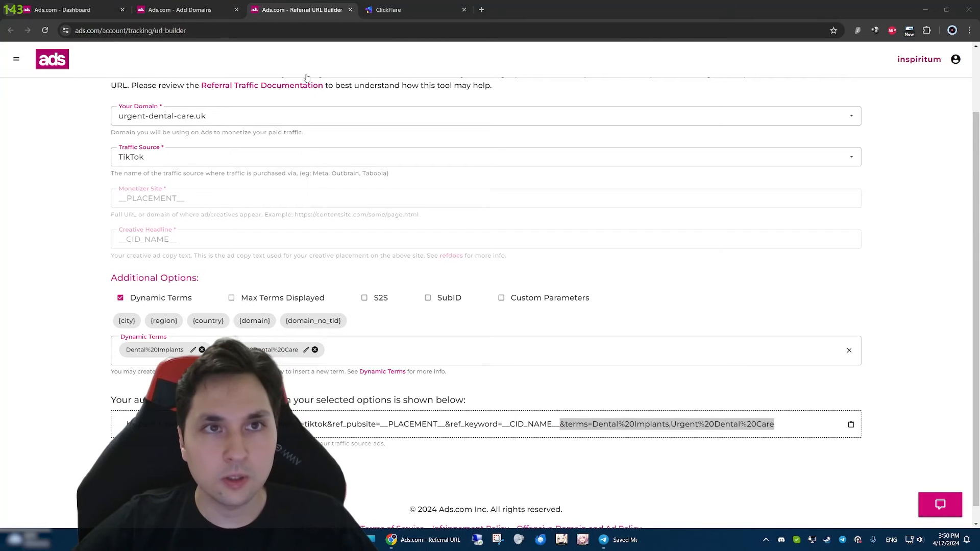
# - Switch to ClickFlare and replace "Feed provider" in the new offer's name with Ads.com
pyautogui.click(401, 10)
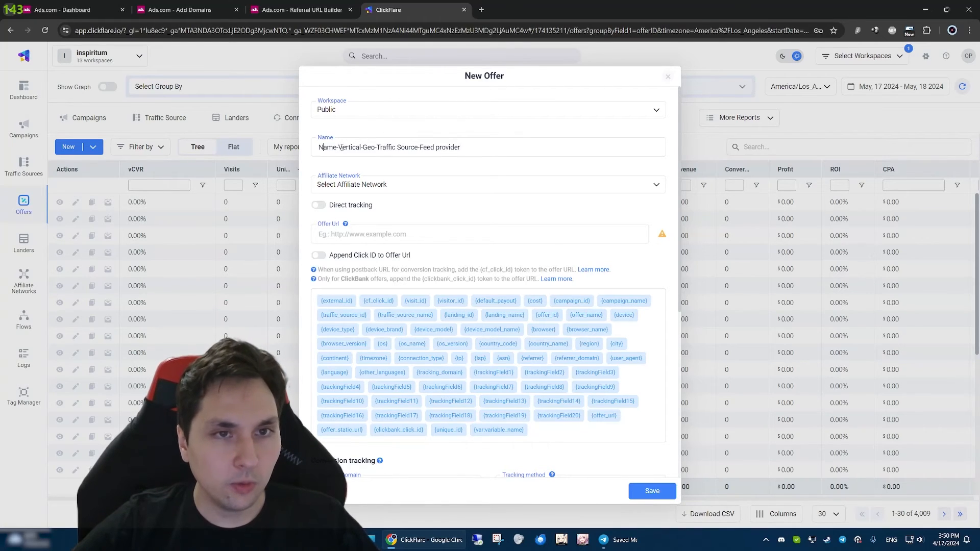
pyautogui.moveTo(341, 148); pyautogui.dragTo(417, 145)
pyautogui.click(366, 147)
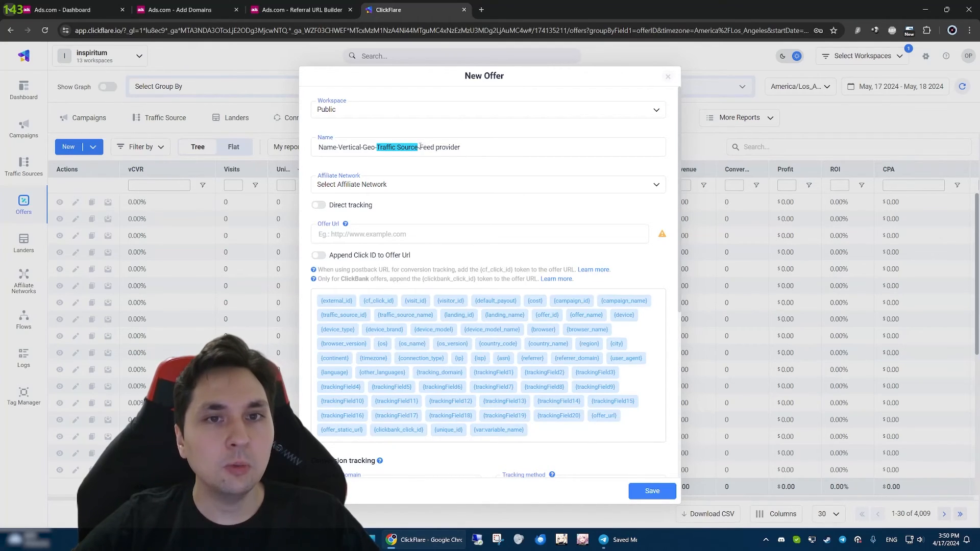
pyautogui.moveTo(420, 147); pyautogui.dragTo(467, 148)
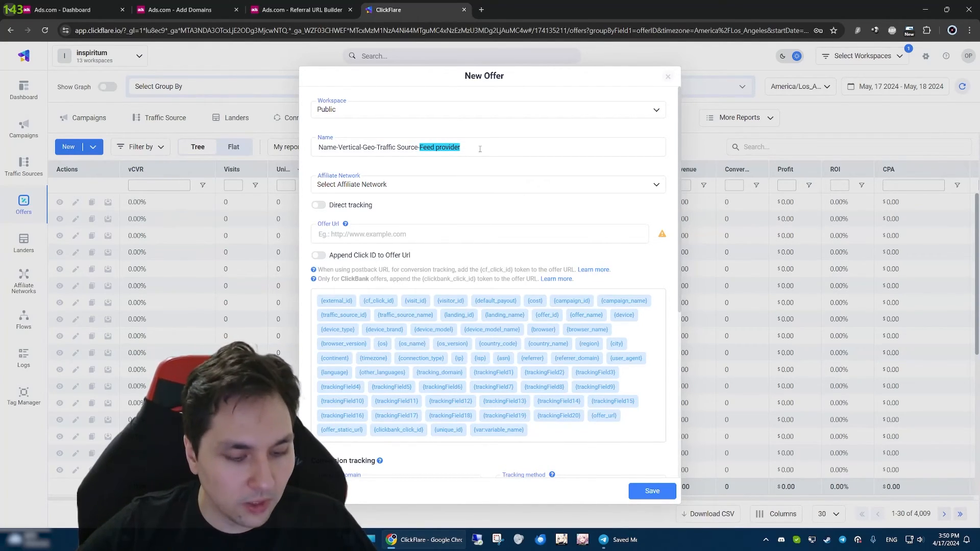
pyautogui.write('Ads.com')
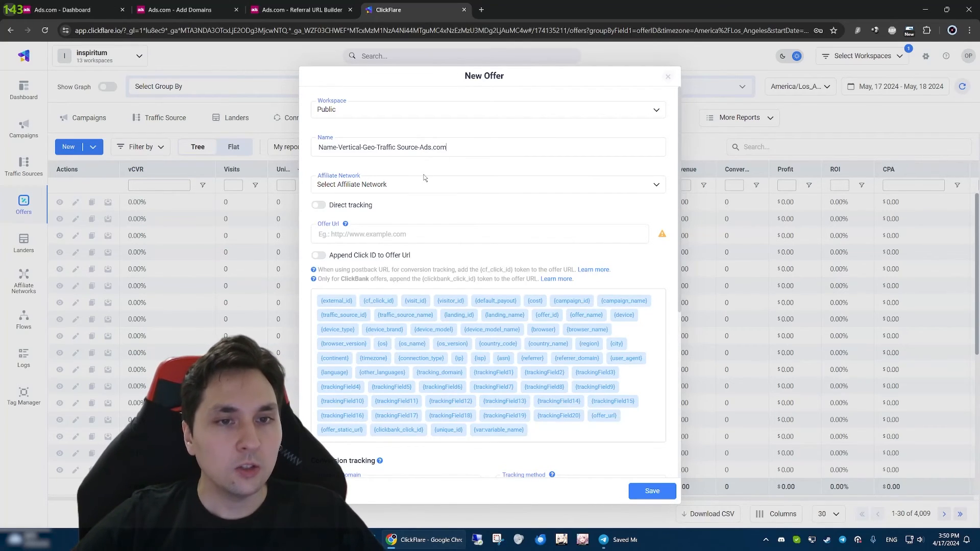
pyautogui.click(399, 189)
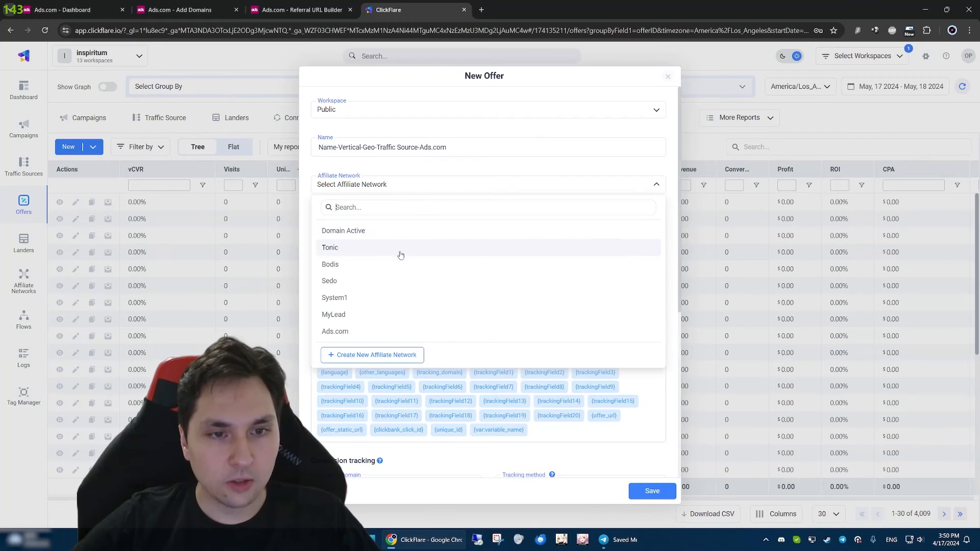
pyautogui.click(371, 337)
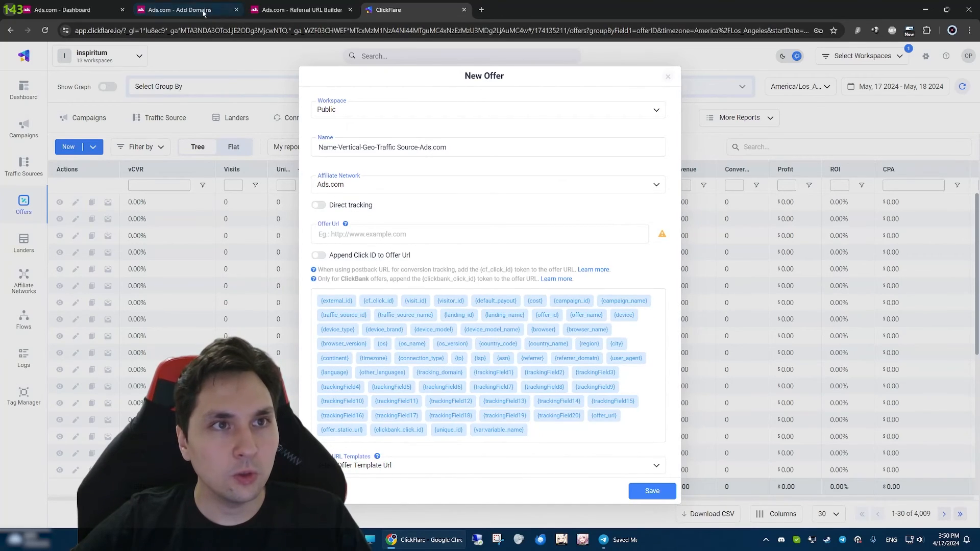
pyautogui.click(292, 7)
pyautogui.click(204, 433)
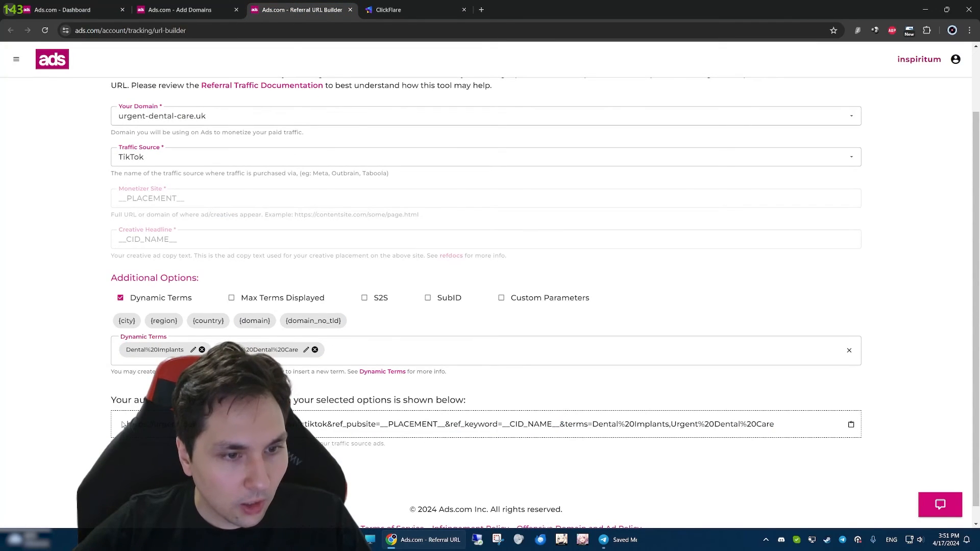
pyautogui.moveTo(126, 424); pyautogui.dragTo(174, 424)
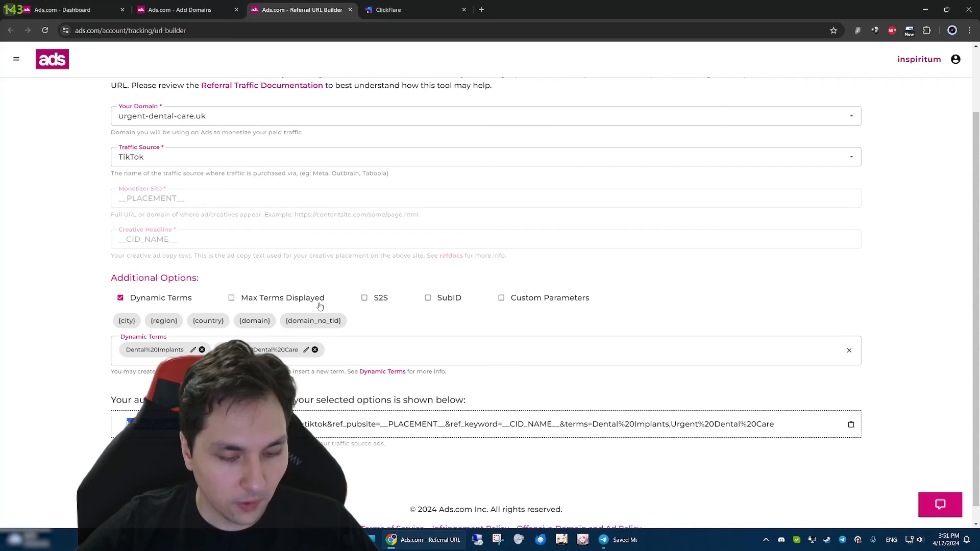
pyautogui.click(388, 10)
pyautogui.click(323, 238)
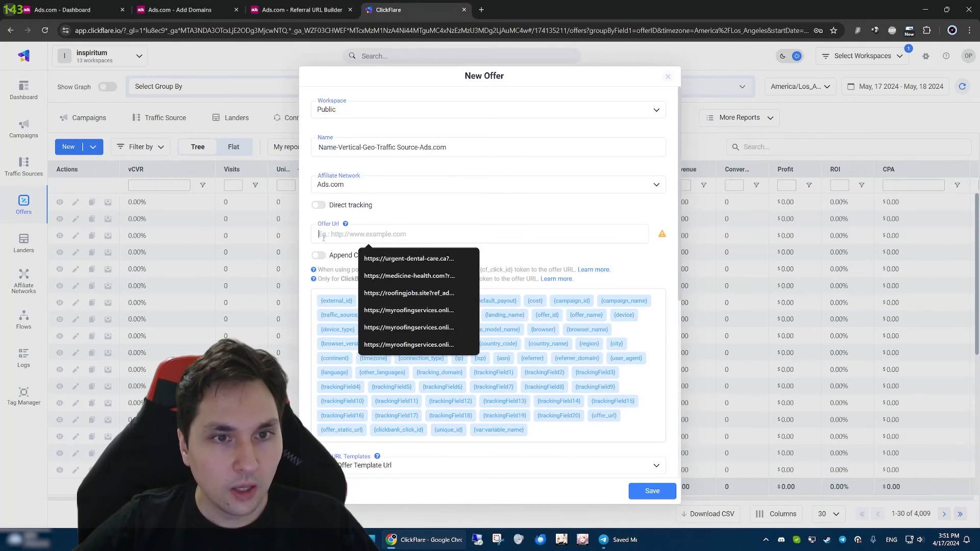
pyautogui.write('https://urgent-dental-care.uk')
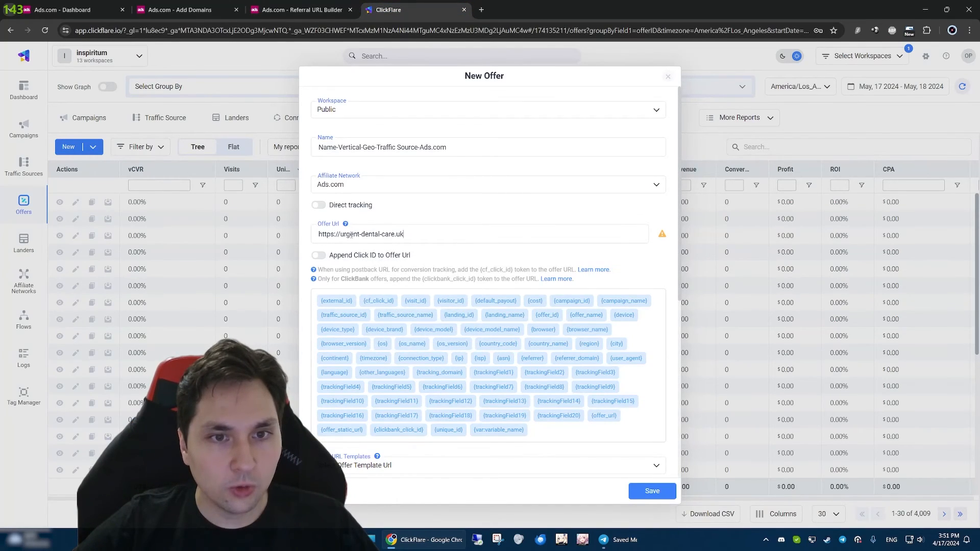
# - Apply the TikTok offer URL template to the new offer
pyautogui.scroll(-2, 457, 256)
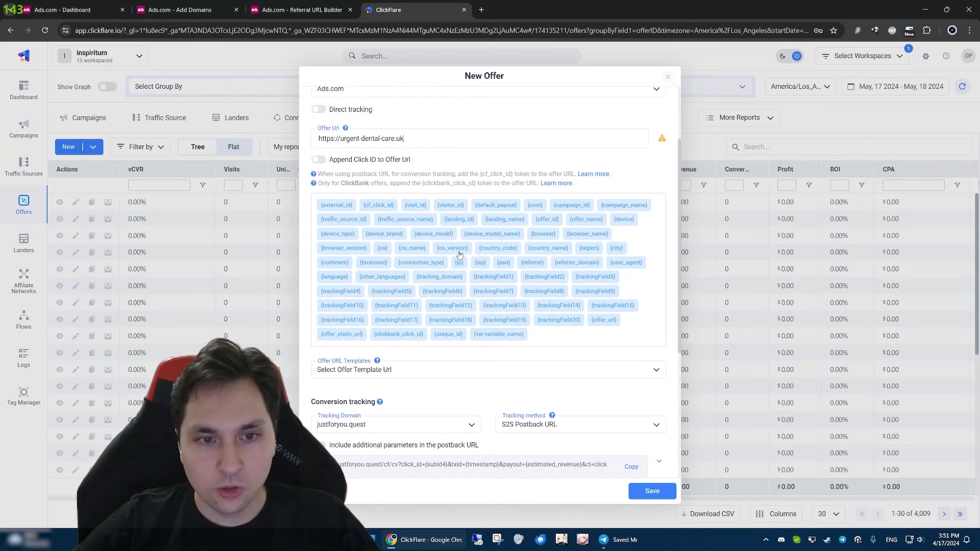
pyautogui.click(406, 376)
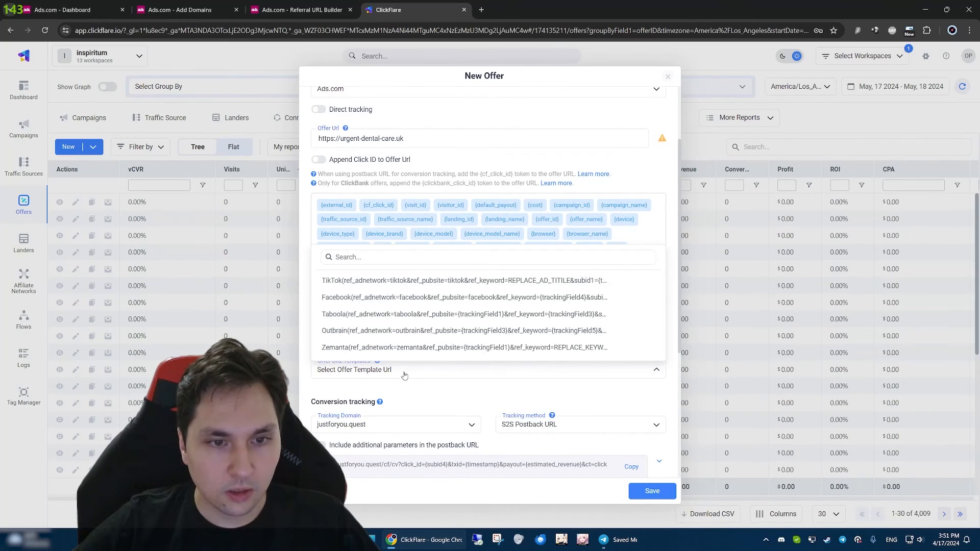
pyautogui.click(378, 280)
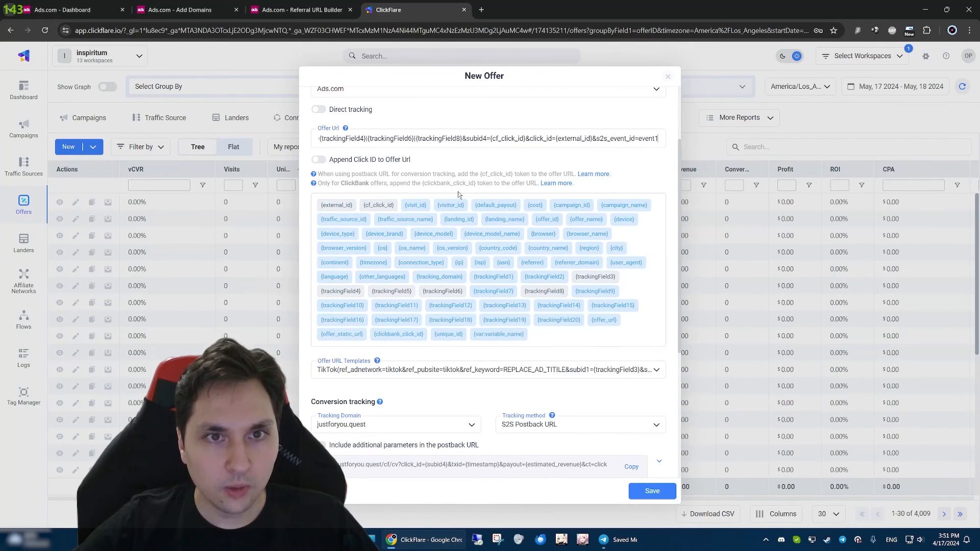
# - Copy &terms=Dental%20Implants,Urgent%20Dental%20Care from the Ads.com referral URL and append it to the end of the ClickFlare offer URL
pyautogui.scroll(2, 470, 151)
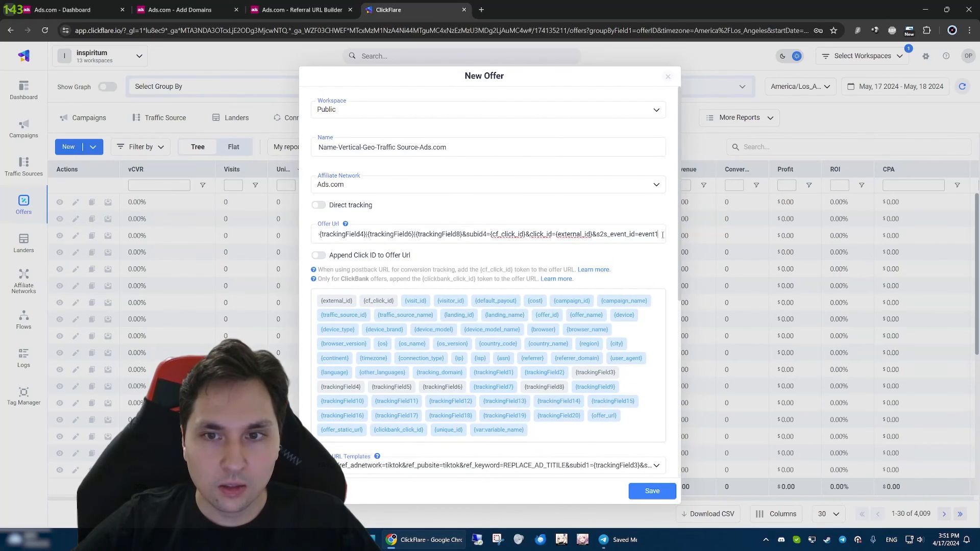
pyautogui.click(303, 10)
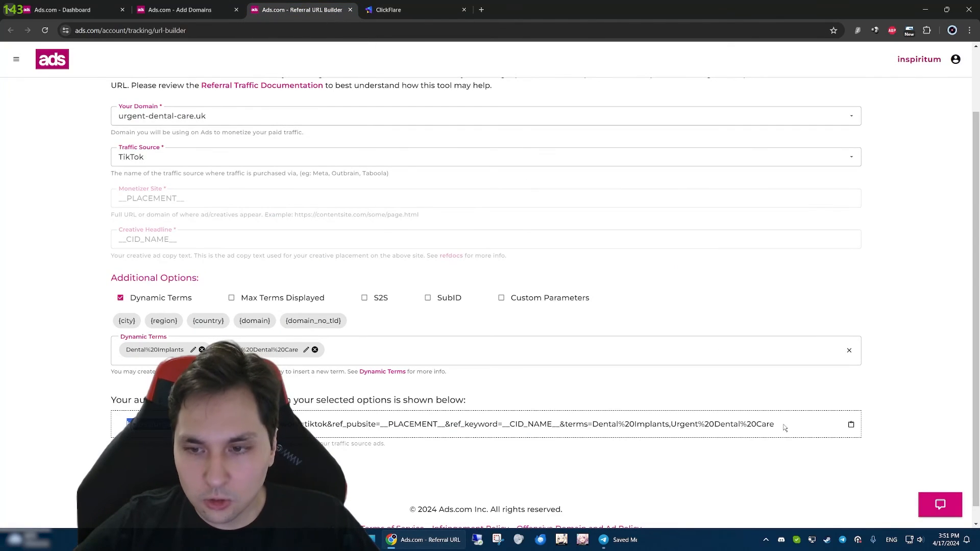
pyautogui.moveTo(785, 428); pyautogui.dragTo(560, 427)
pyautogui.hotkey('ctrl', 'c')
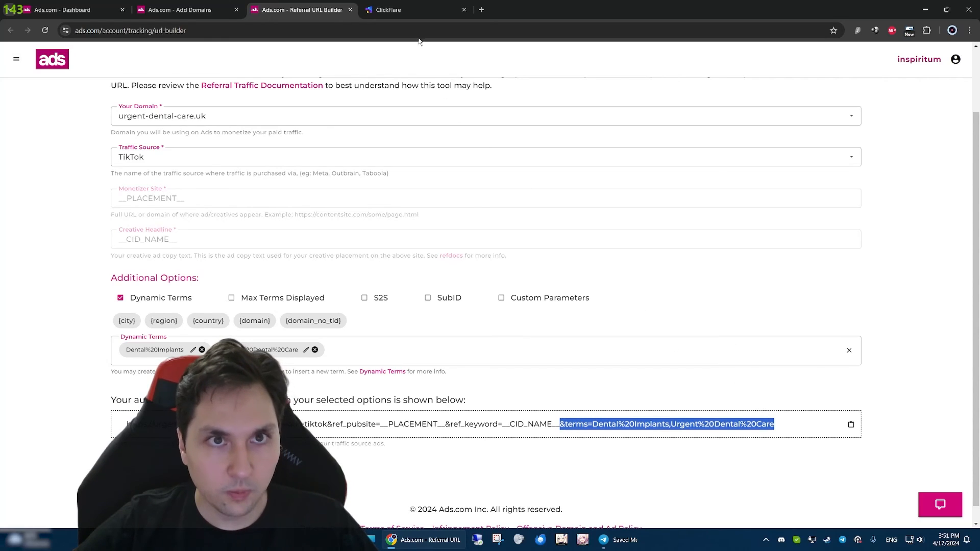
pyautogui.click(420, 10)
pyautogui.tripleClick(626, 233)
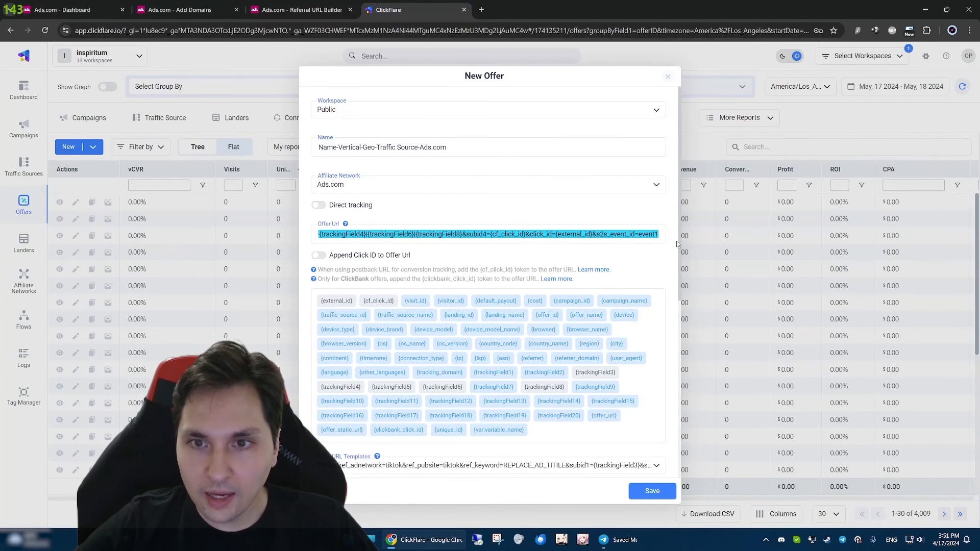
pyautogui.hotkey('ctrl', 'v')
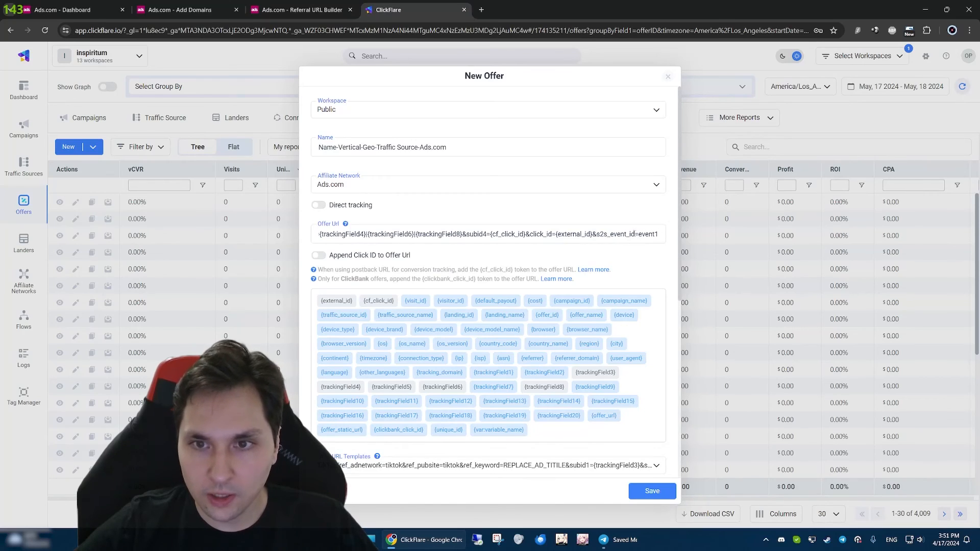
pyautogui.hotkey('ctrl', 'v')
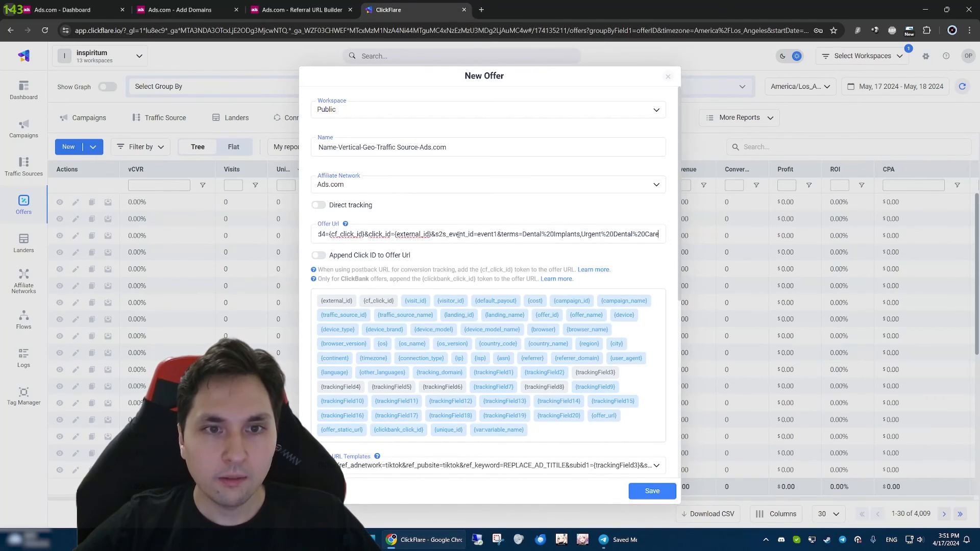
# - Replace the REPLACE_AD_TITILE placeholder of ref_keyword in the offer URL with Dental_Implants
pyautogui.moveTo(456, 233); pyautogui.dragTo(334, 232)
pyautogui.click(548, 234)
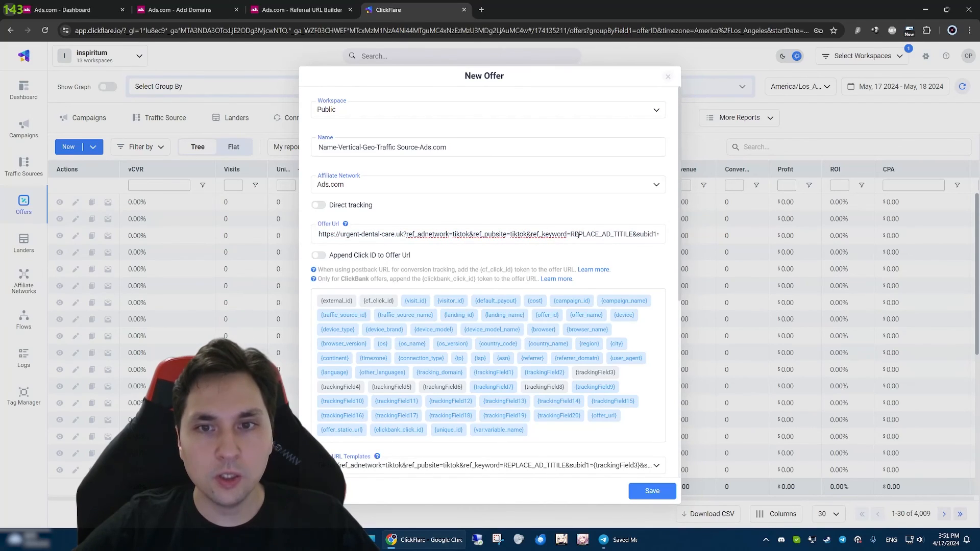
pyautogui.moveTo(570, 234); pyautogui.dragTo(633, 235)
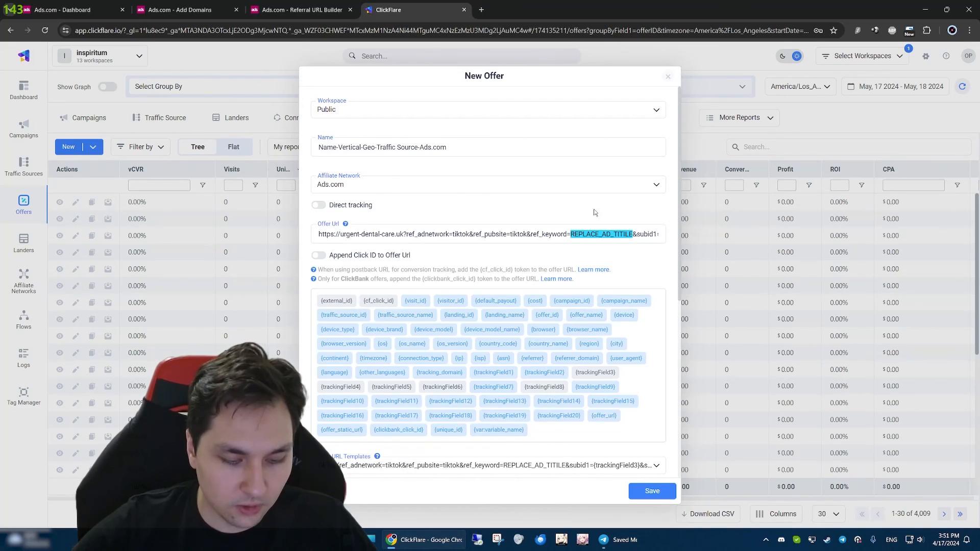
pyautogui.write('Dental_')
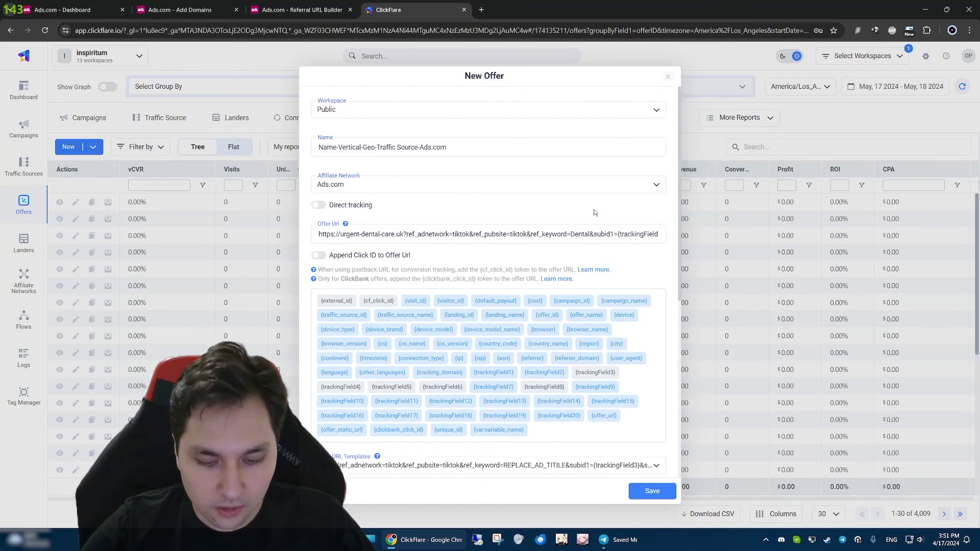
pyautogui.write('Implants')
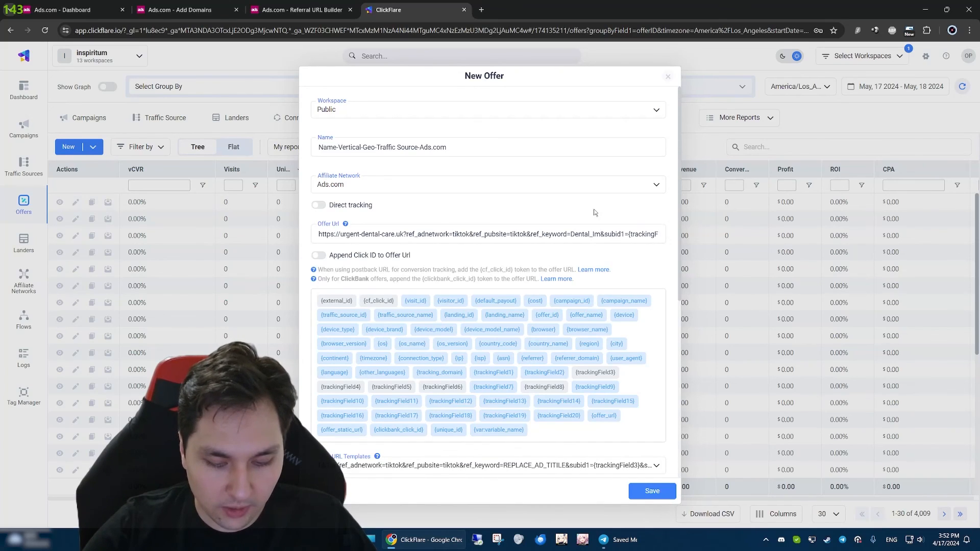